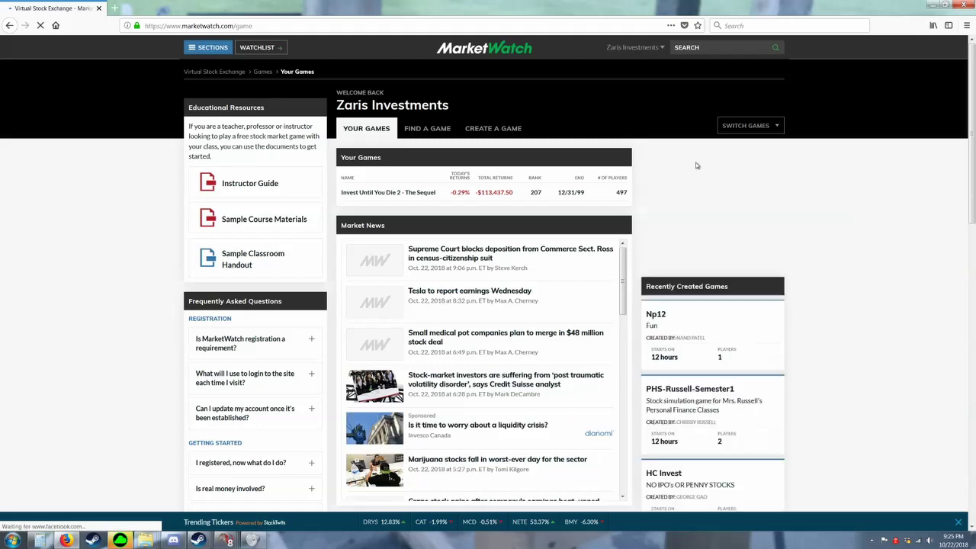
# Step: Start a new game and name it 'Making cents'
pyautogui.click(503, 130)
pyautogui.click(434, 123)
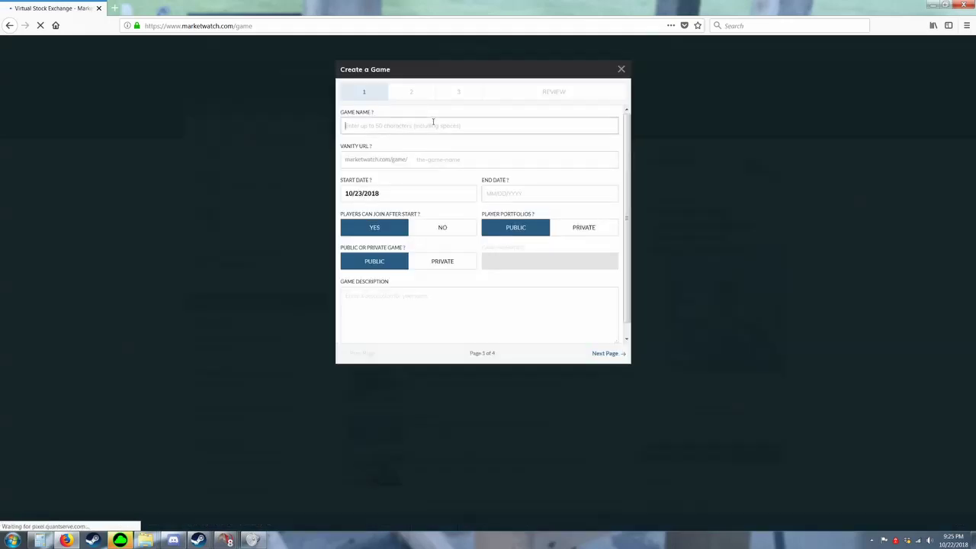
pyautogui.write('Mn')
pyautogui.press('BackSpace')
pyautogui.write('Making cents')
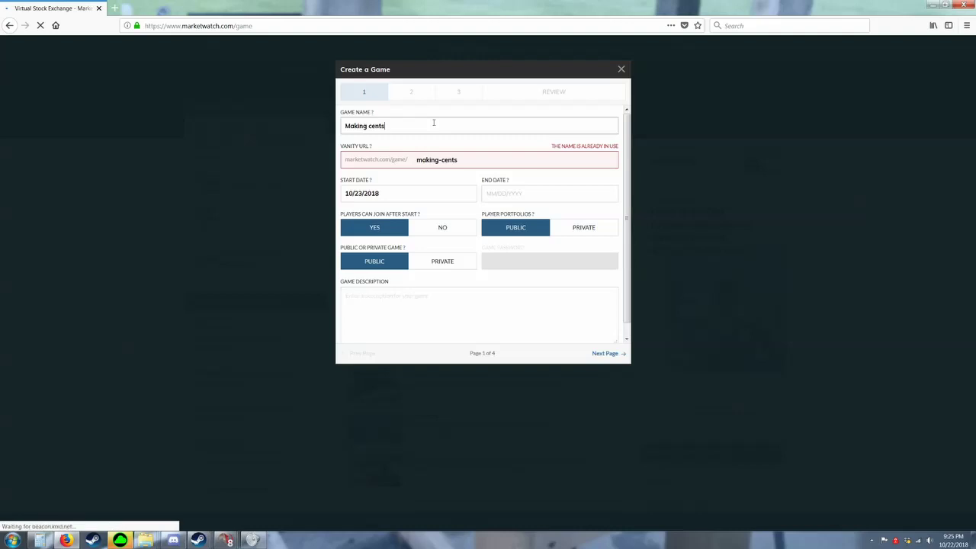
# Step: Set the end date to 10/23/2018, add the description 'Hello Youtube!', and continue
pyautogui.click(550, 195)
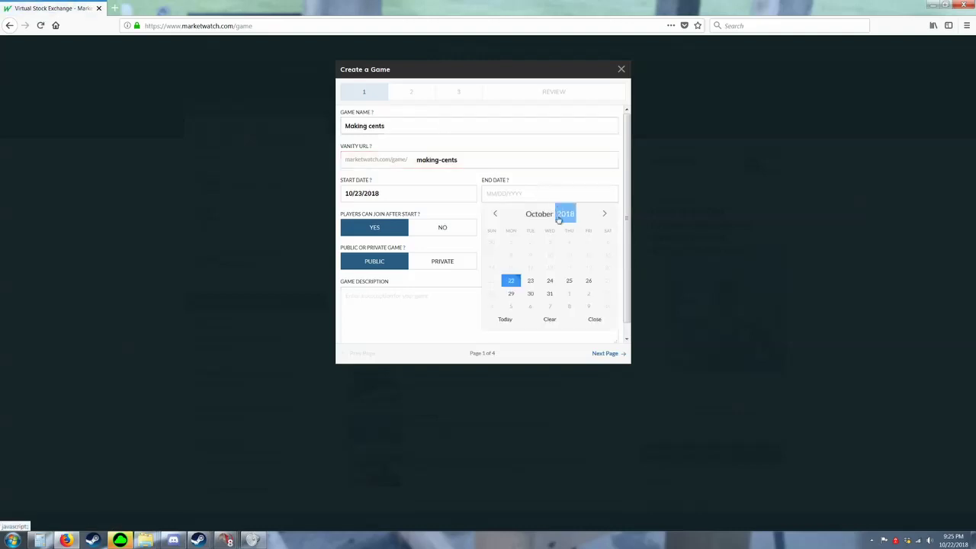
pyautogui.click(532, 284)
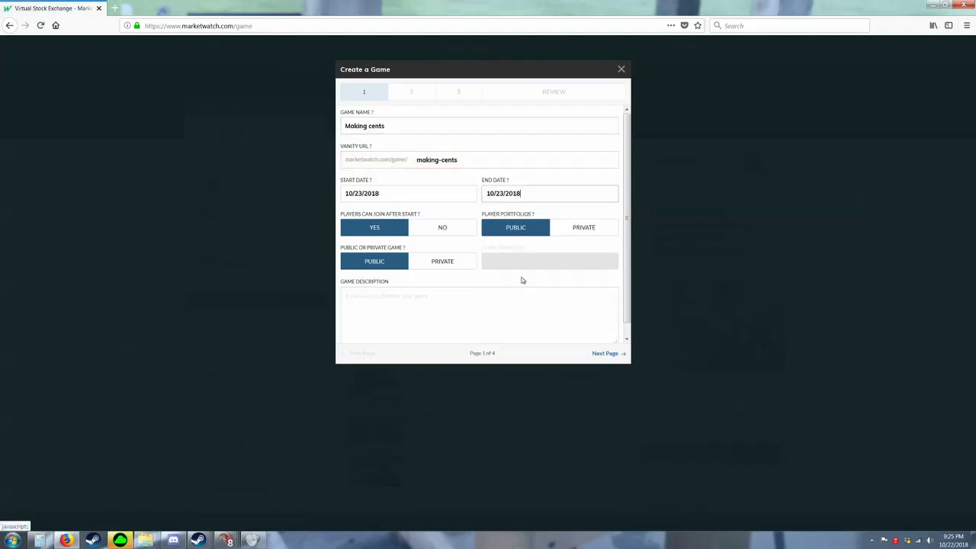
pyautogui.click(404, 304)
pyautogui.write('Hello Youtube!')
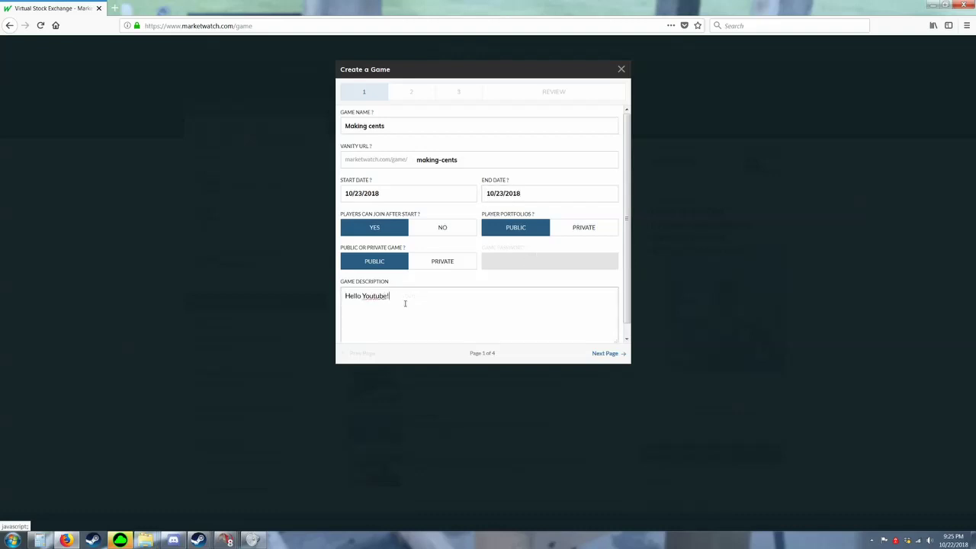
pyautogui.doubleClick(605, 353)
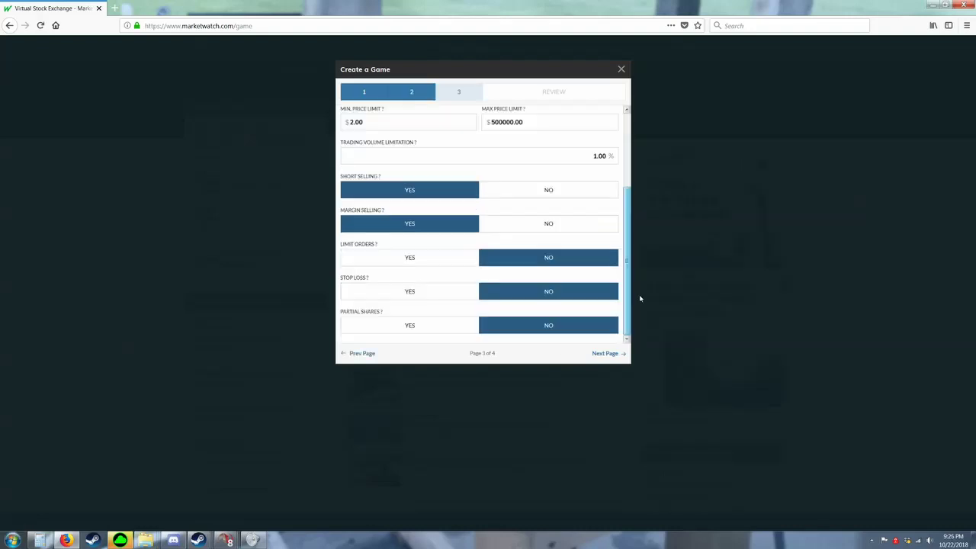
# Step: Allow limit orders, stop loss orders and partial shares
pyautogui.click(412, 258)
pyautogui.click(411, 293)
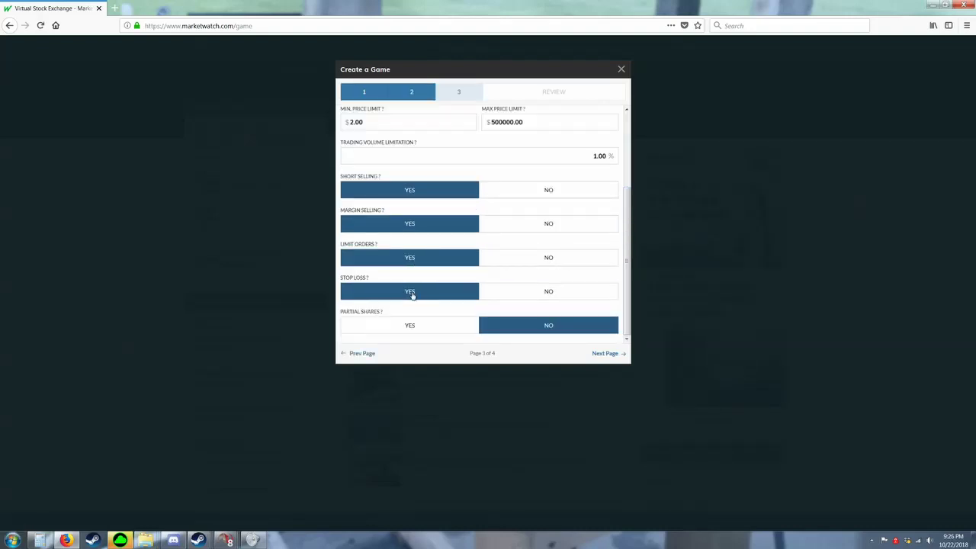
pyautogui.click(410, 328)
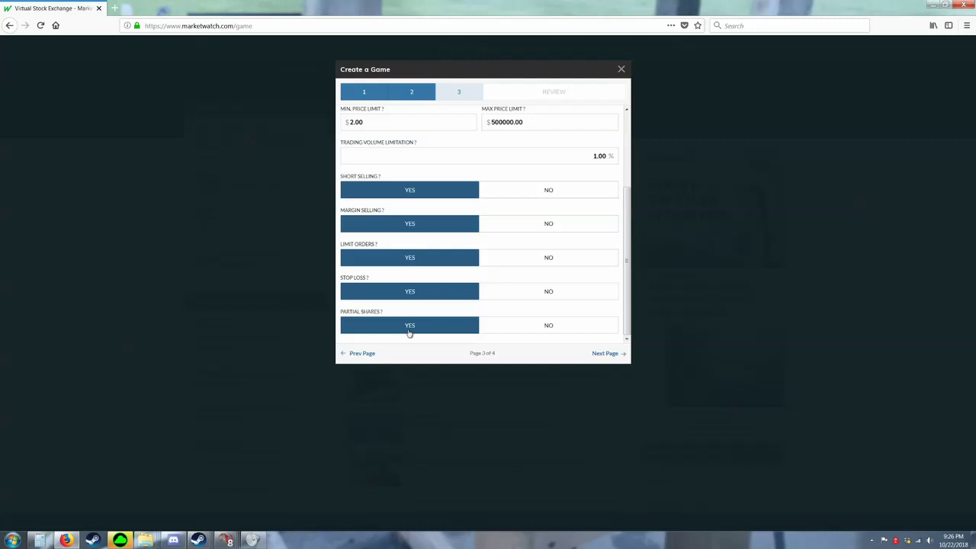
# Step: Review the game settings summary and create the game
pyautogui.click(603, 355)
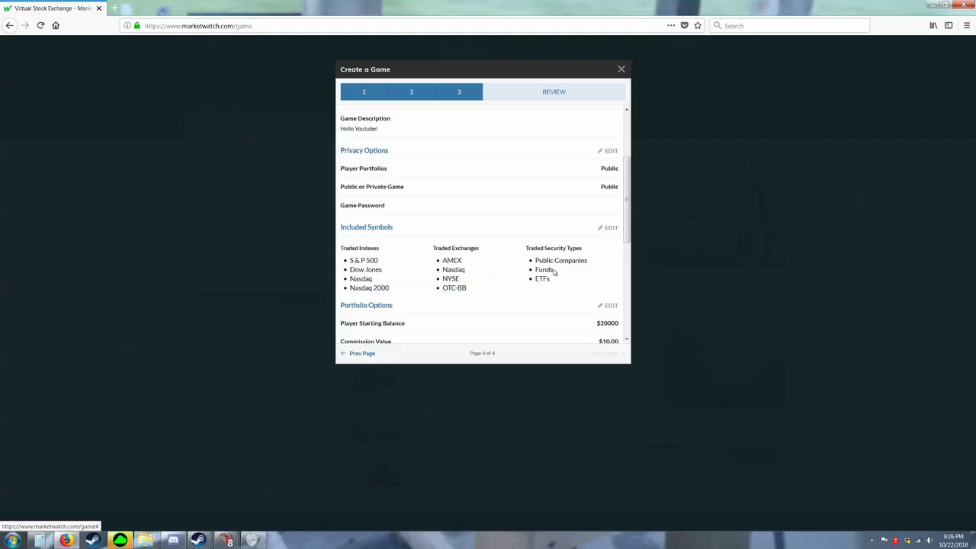
pyautogui.scroll(-3, 554, 273)
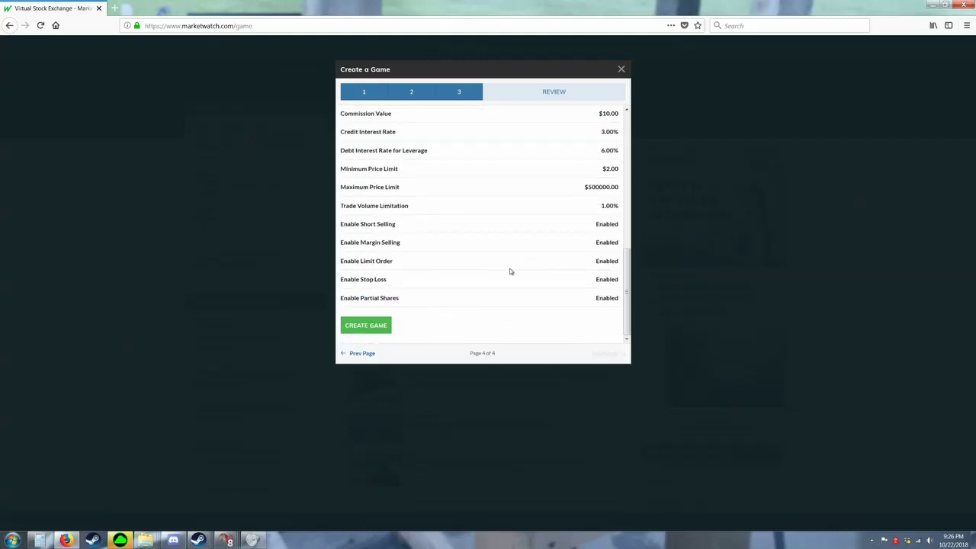
pyautogui.click(382, 326)
# Step: Load a new stock chart and bring up the '% of Portfolio to Short' dialog
pyautogui.moveTo(974, 88); pyautogui.dragTo(962, 129)
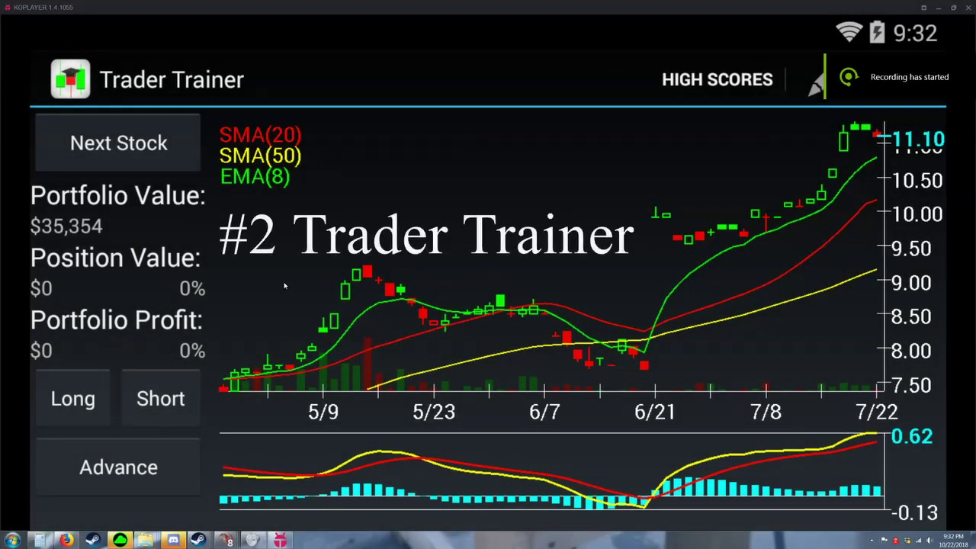
pyautogui.click(173, 168)
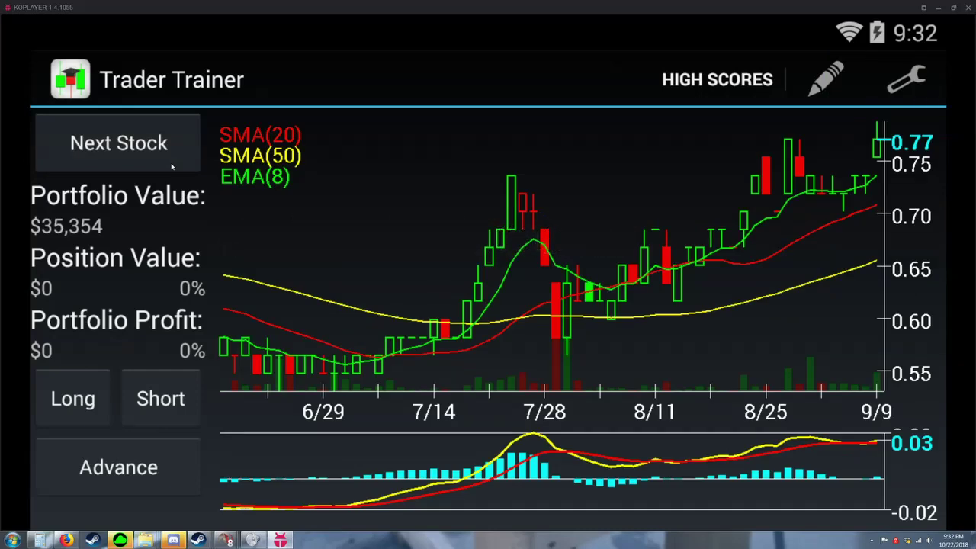
pyautogui.click(163, 401)
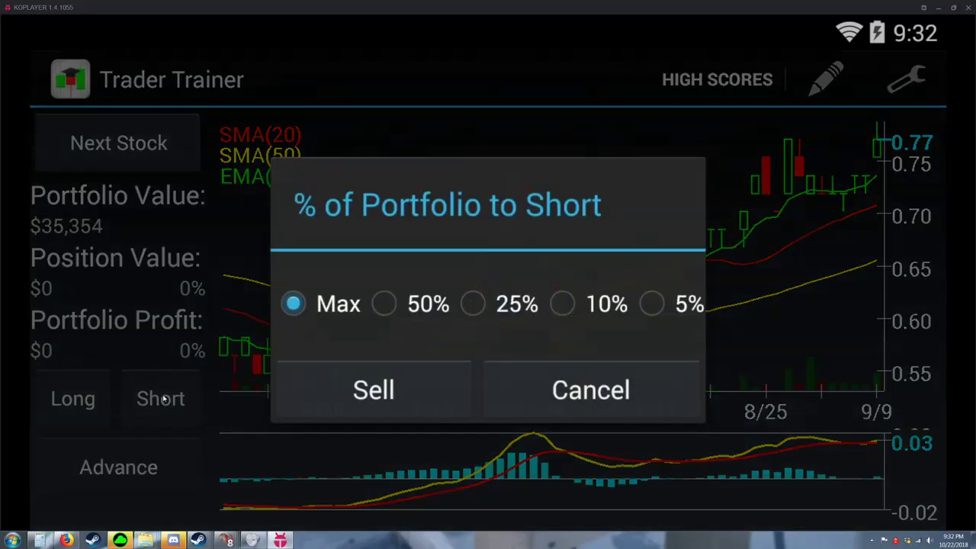
# Step: Short 10% of the portfolio and advance the chart three days
pyautogui.click(557, 305)
pyautogui.click(439, 390)
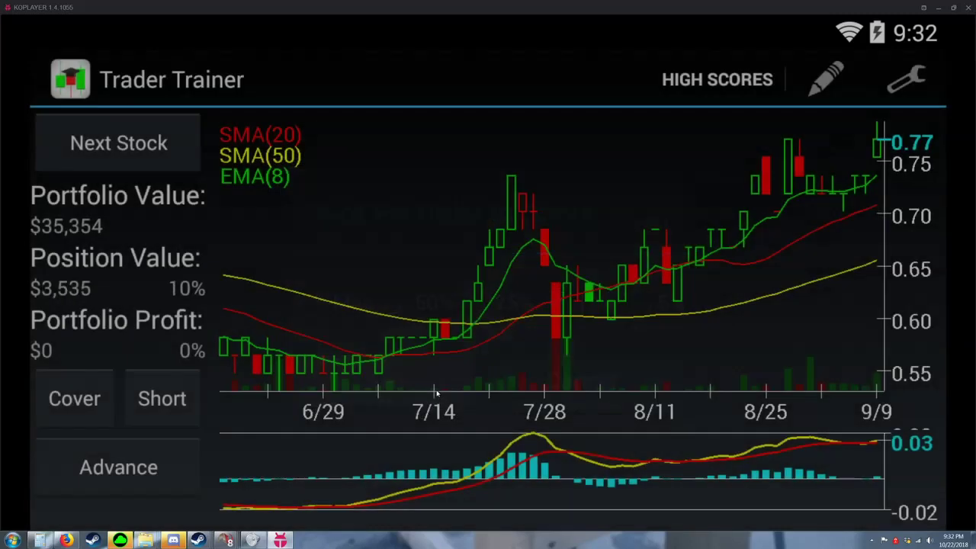
pyautogui.click(118, 467)
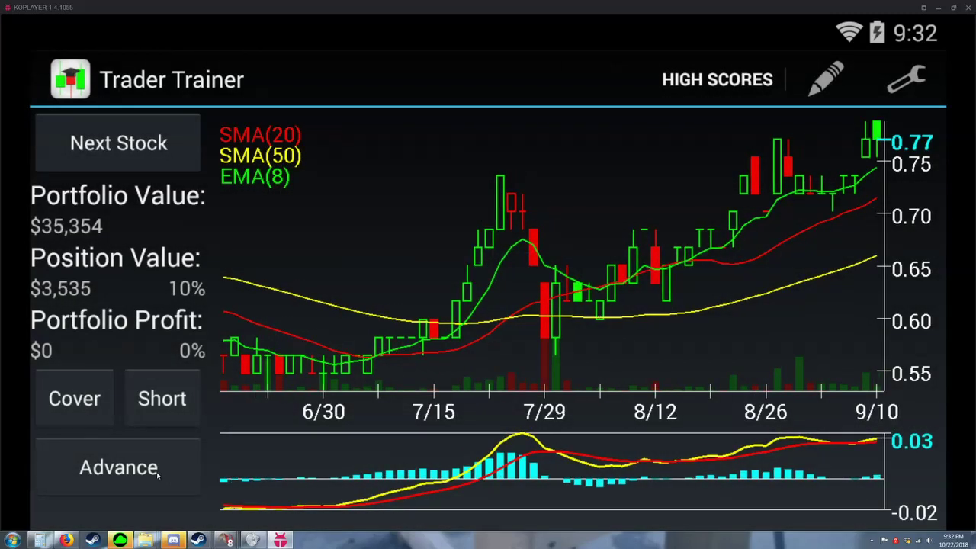
pyautogui.click(118, 467)
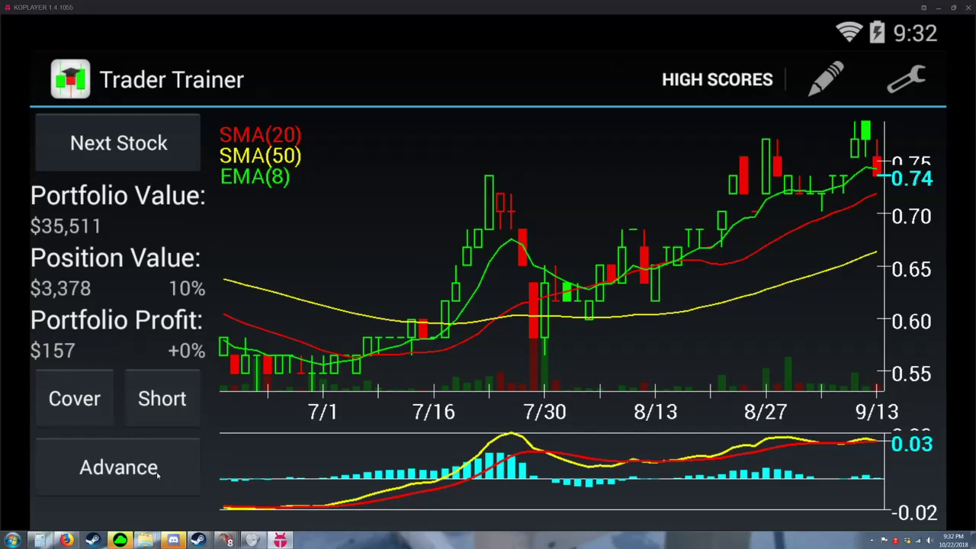
pyautogui.click(118, 468)
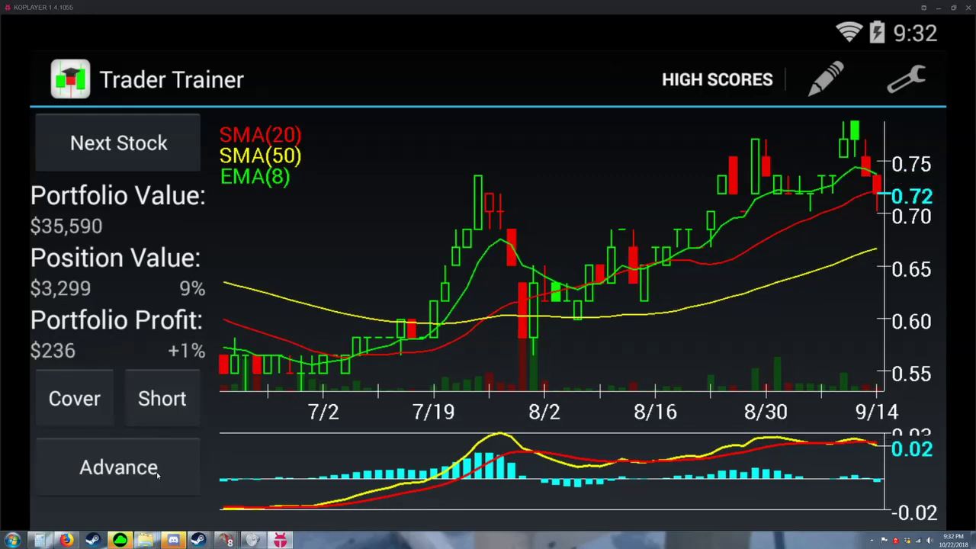
# Step: Cover the entire short position with Max, then advance four more days
pyautogui.click(76, 399)
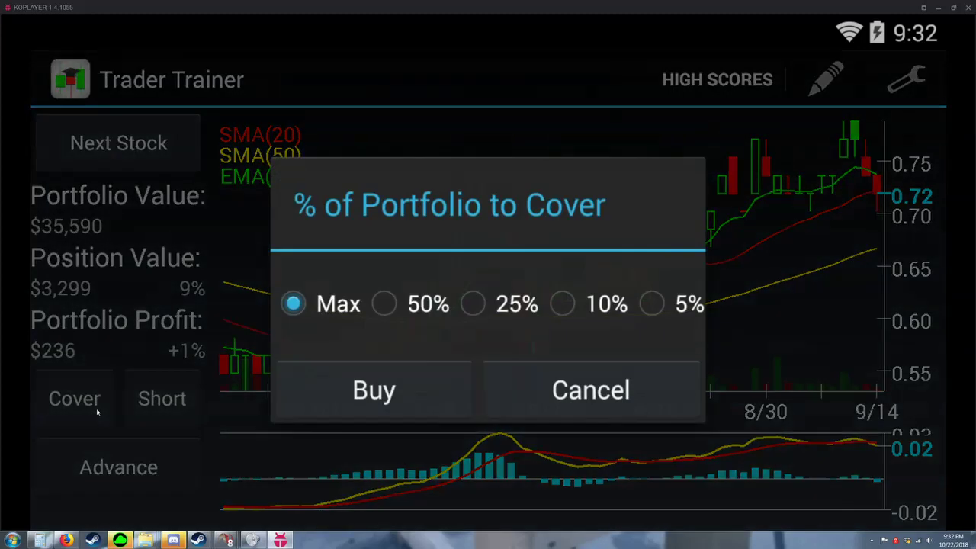
pyautogui.click(377, 390)
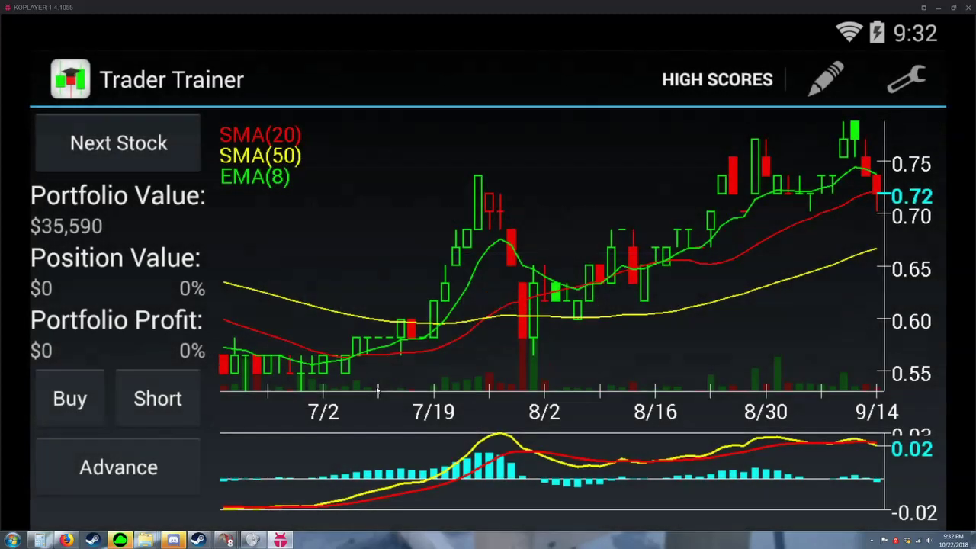
pyautogui.click(168, 463)
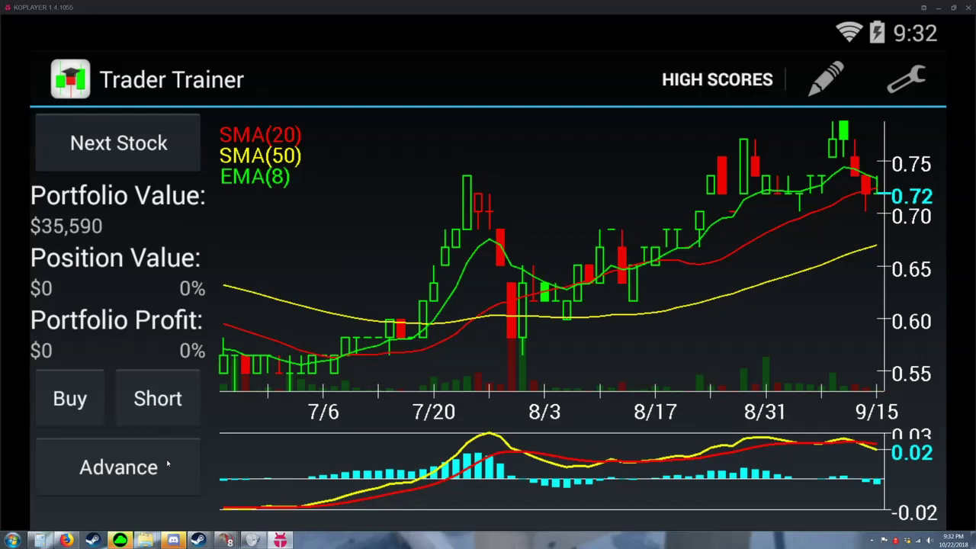
pyautogui.click(167, 463)
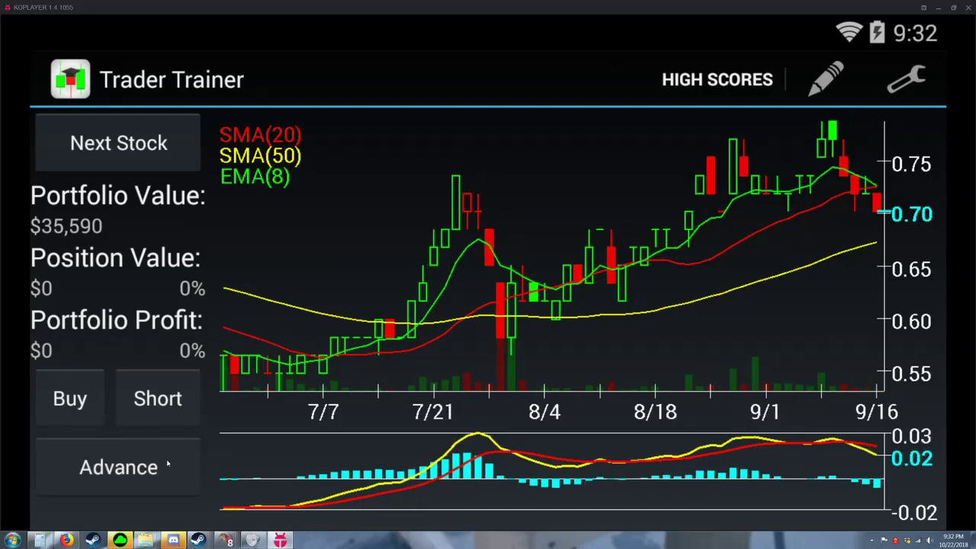
pyautogui.click(166, 459)
pyautogui.click(167, 460)
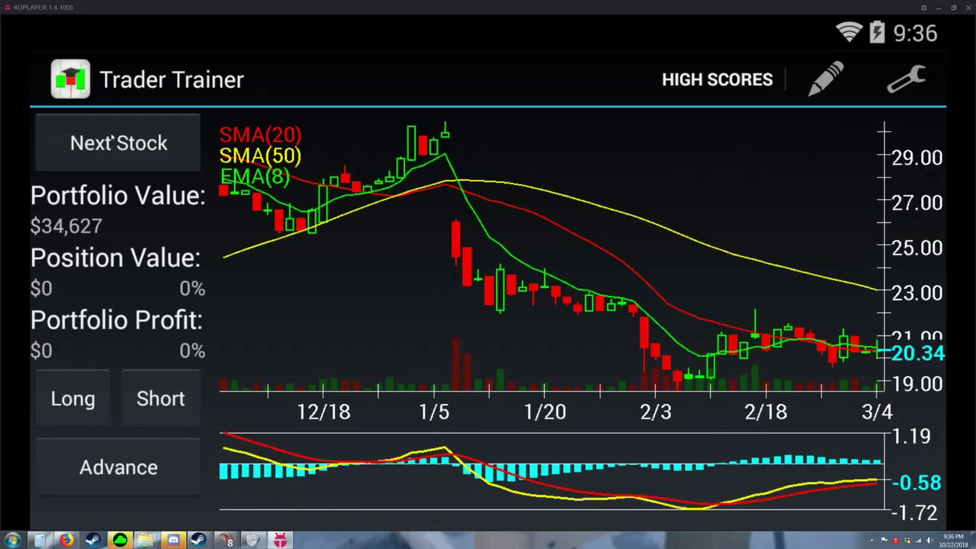
# Step: Draw a rising trend line along the February–March lows
pyautogui.scroll(-6, 566, 265)
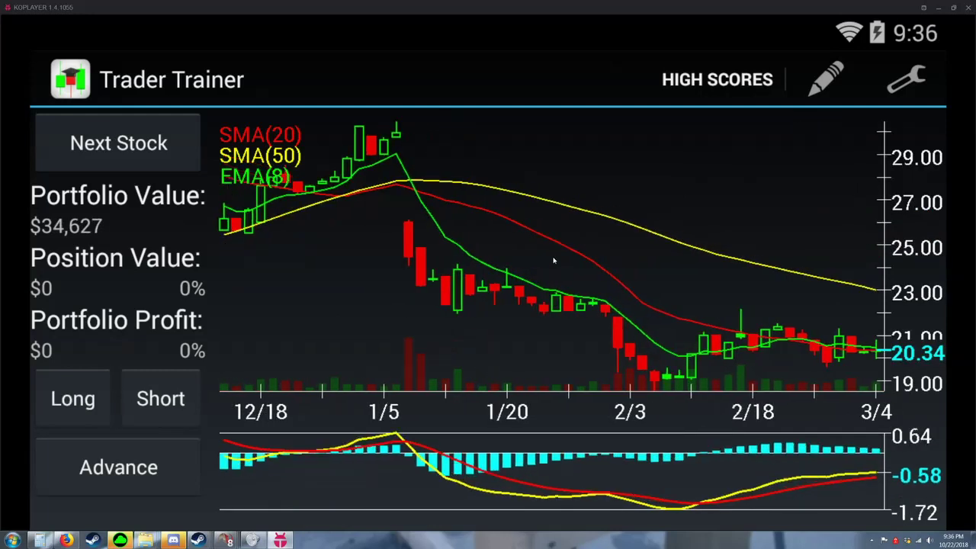
pyautogui.scroll(5, 671, 243)
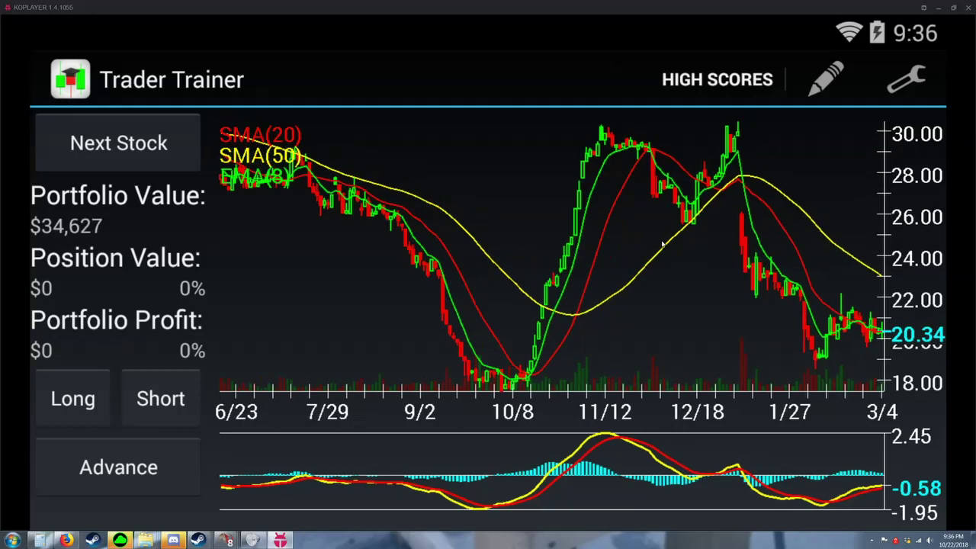
pyautogui.click(824, 80)
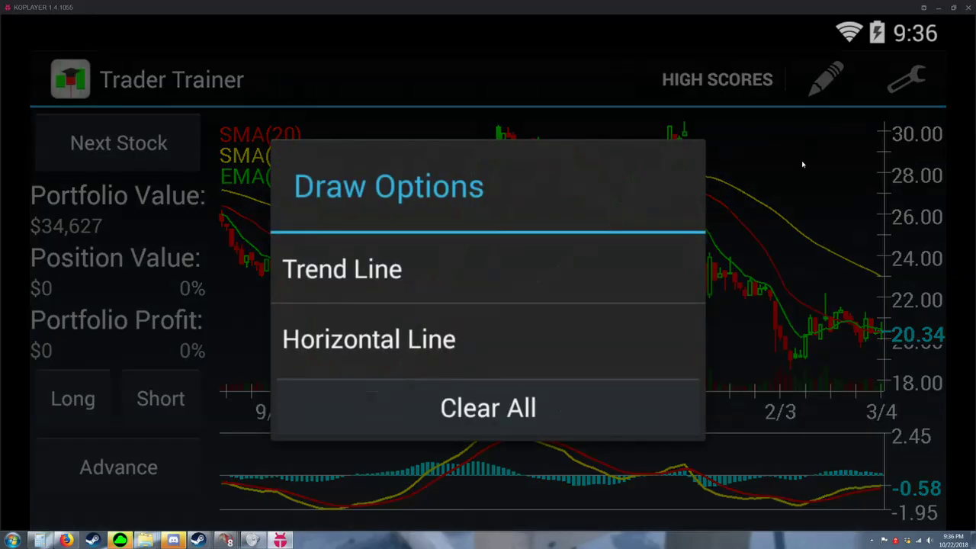
pyautogui.click(359, 282)
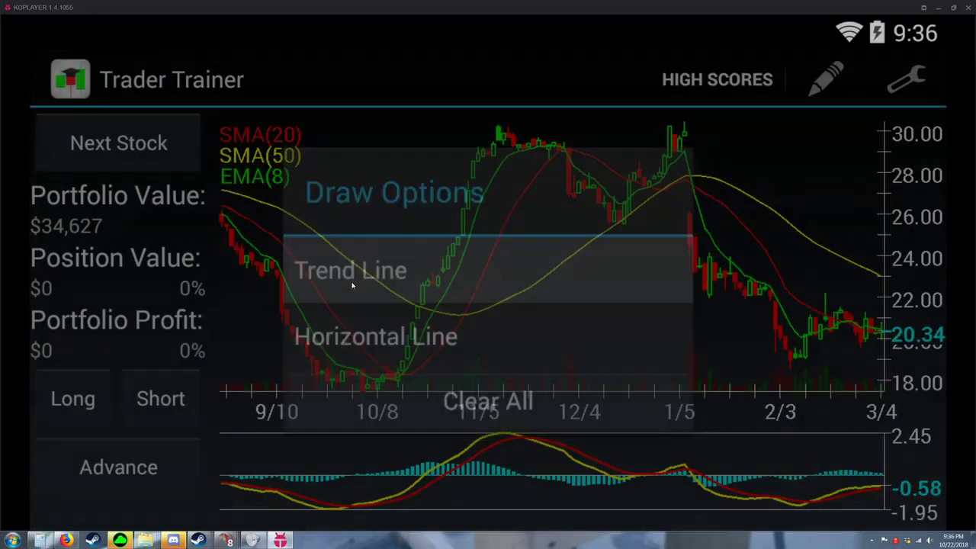
pyautogui.moveTo(786, 368); pyautogui.dragTo(860, 345)
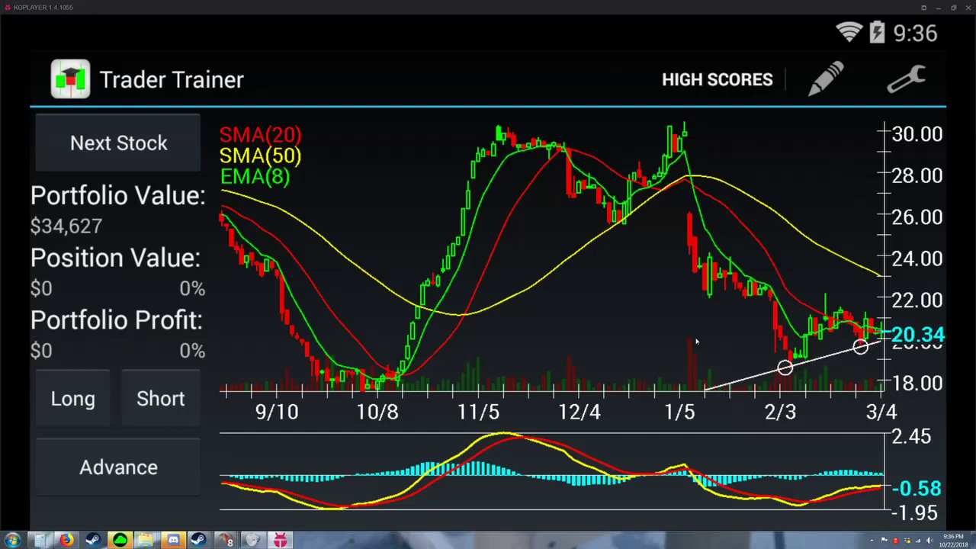
# Step: Place a horizontal line near $21.50 at the chart's bottom
pyautogui.scroll(5, 717, 338)
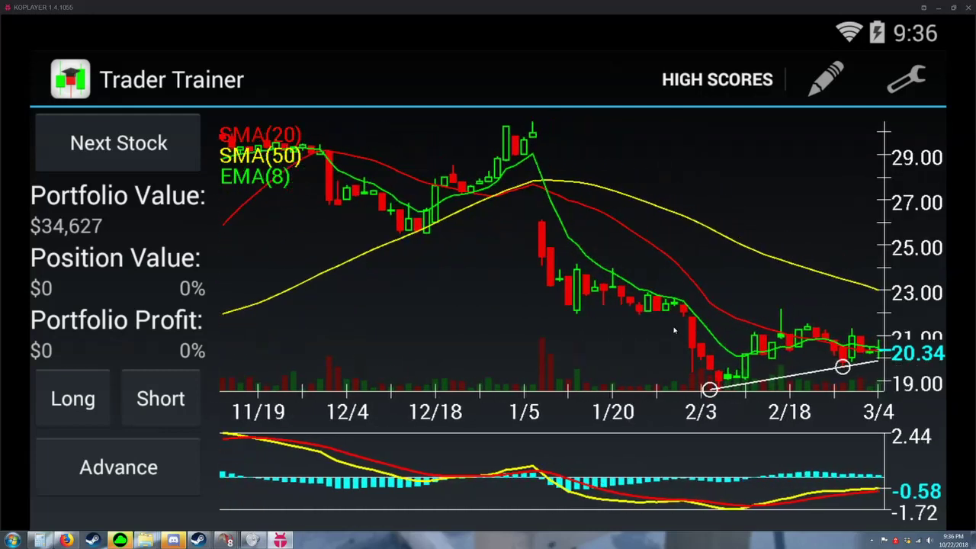
pyautogui.scroll(2, 646, 325)
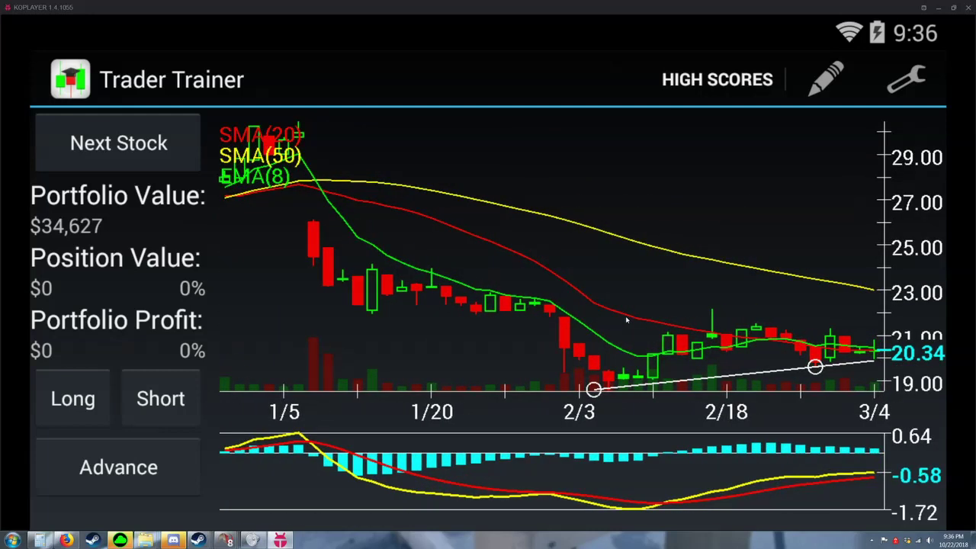
pyautogui.scroll(-2, 626, 316)
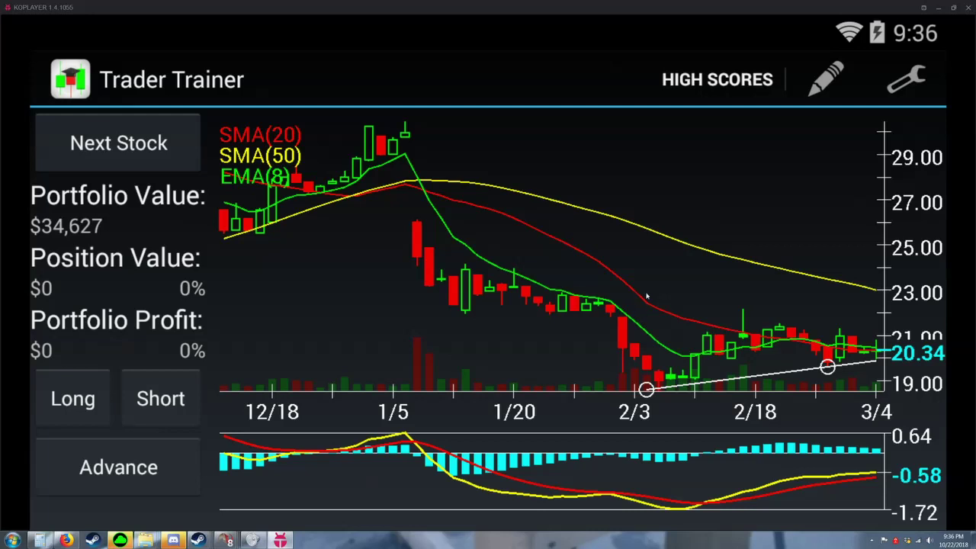
pyautogui.click(817, 84)
pyautogui.click(412, 339)
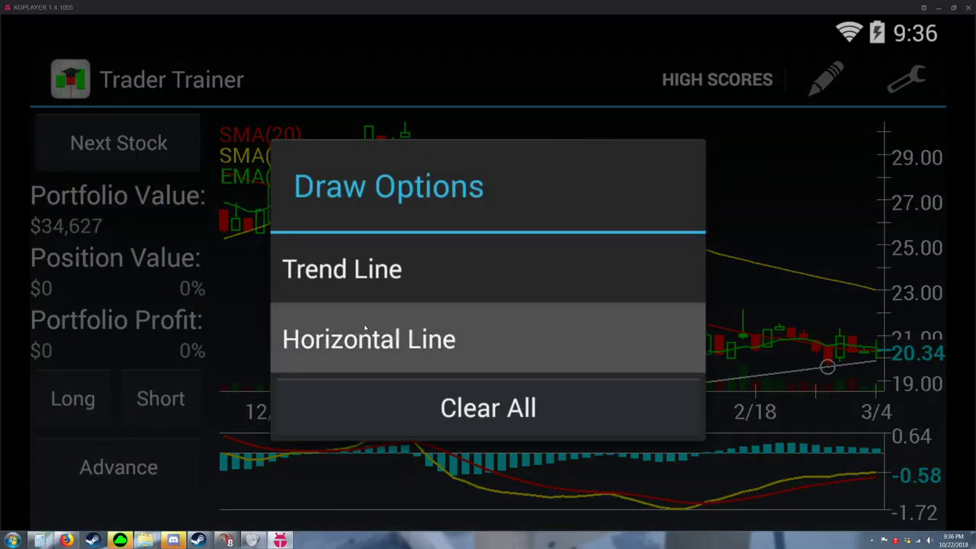
pyautogui.moveTo(411, 323)
pyautogui.mouseDown()
pyautogui.moveTo(453, 316)
pyautogui.moveTo(453, 327)
pyautogui.mouseUp()
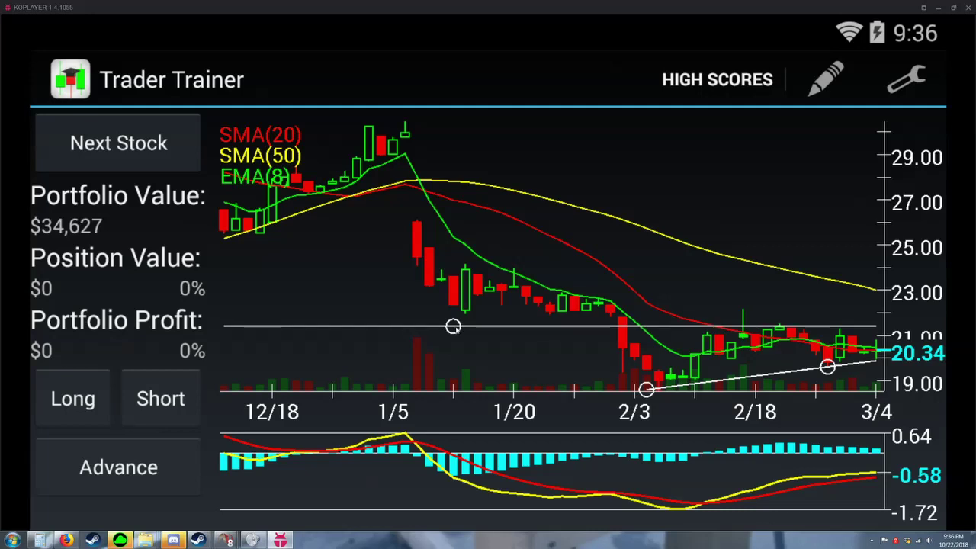
# Step: Advance the stock chart three days
pyautogui.moveTo(632, 246); pyautogui.dragTo(577, 235)
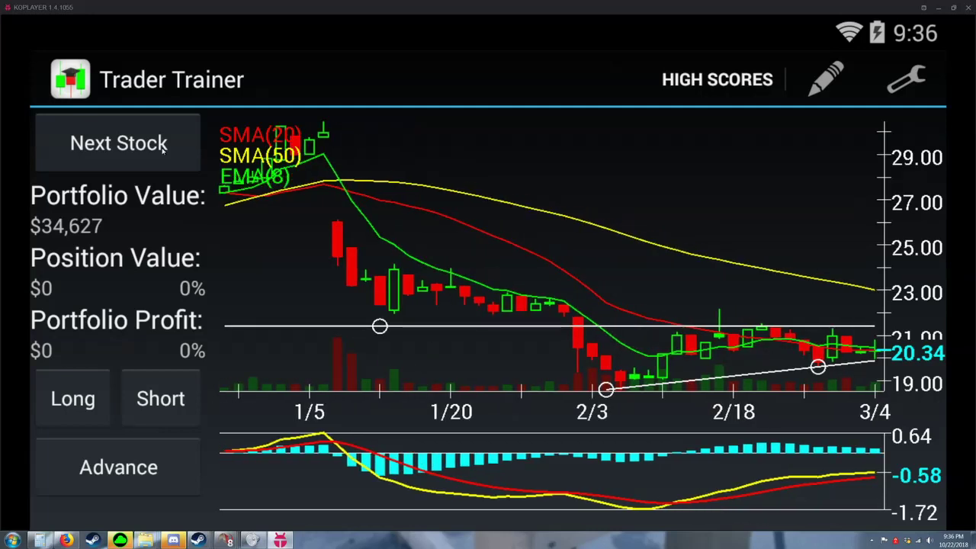
pyautogui.click(130, 470)
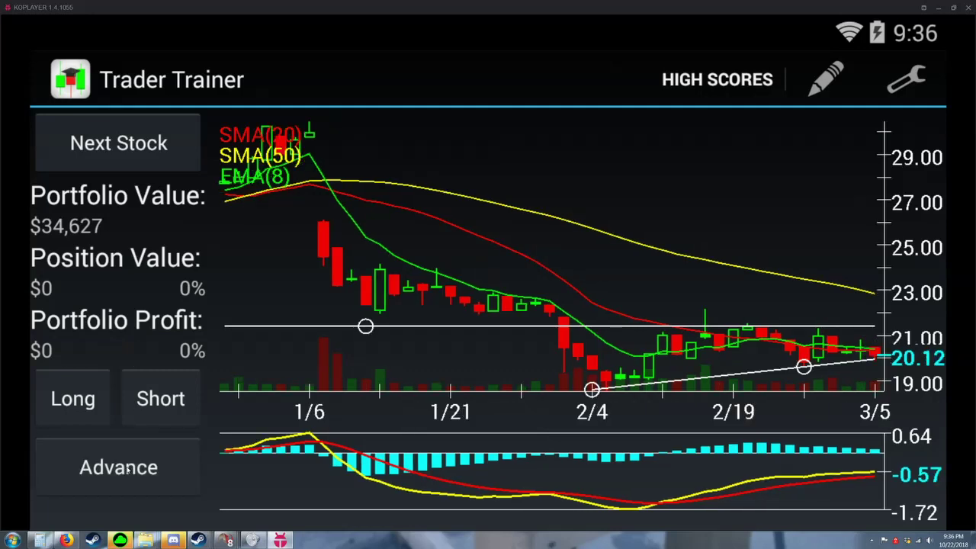
pyautogui.click(130, 471)
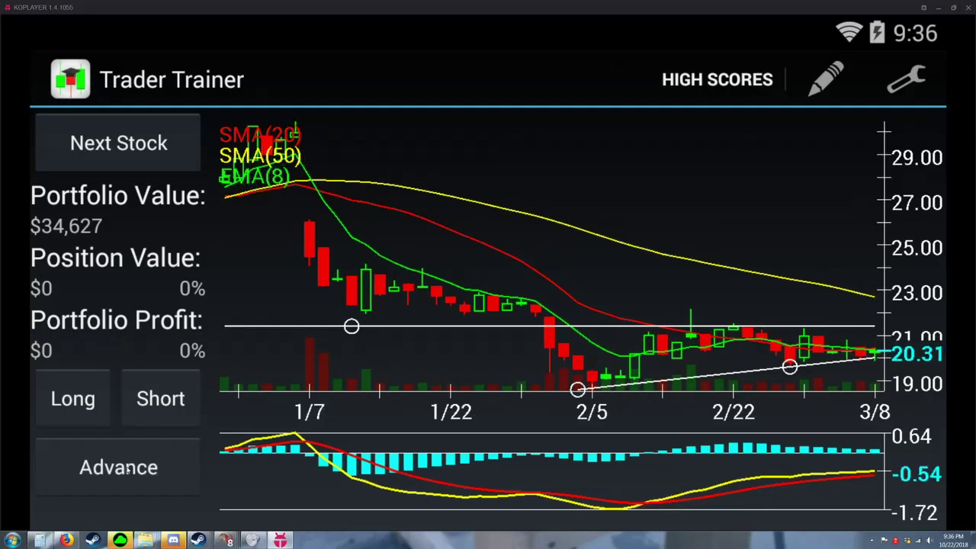
pyautogui.click(130, 471)
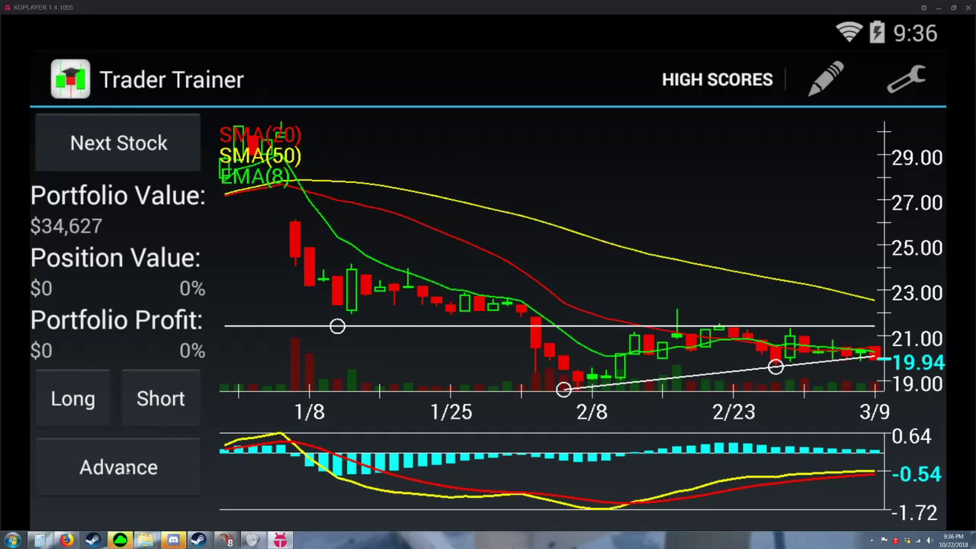
# Step: Short 10% of the portfolio and hold it three more days
pyautogui.click(163, 404)
pyautogui.click(562, 305)
pyautogui.click(408, 401)
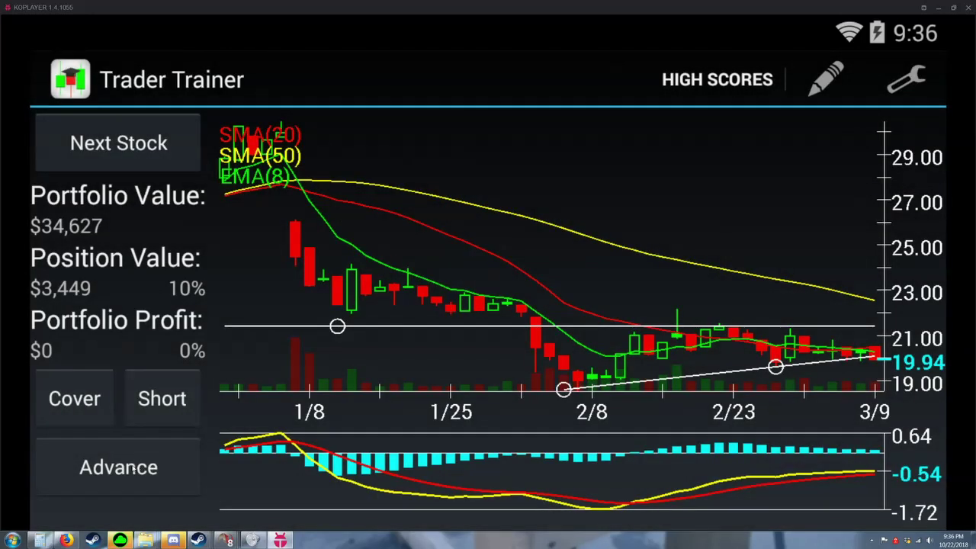
pyautogui.click(134, 469)
pyautogui.click(134, 469)
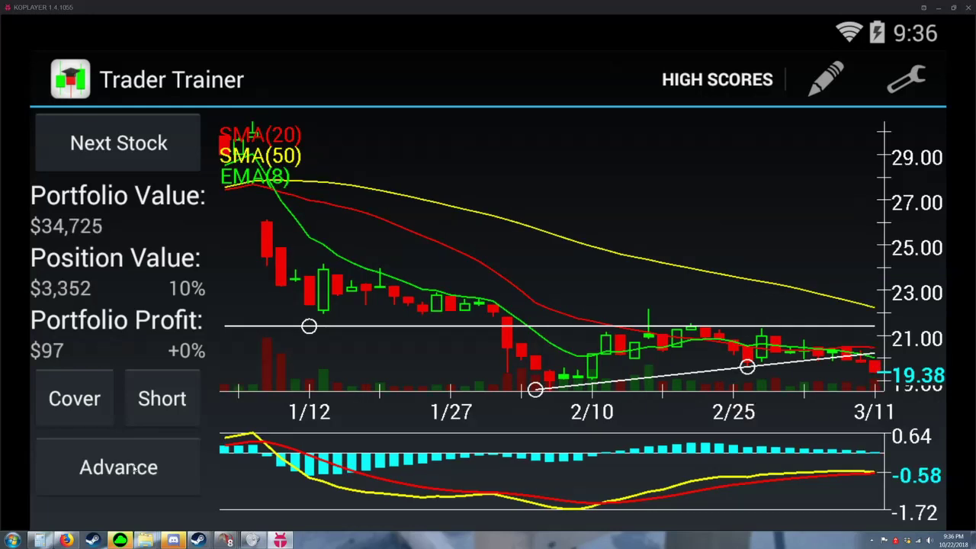
pyautogui.click(133, 470)
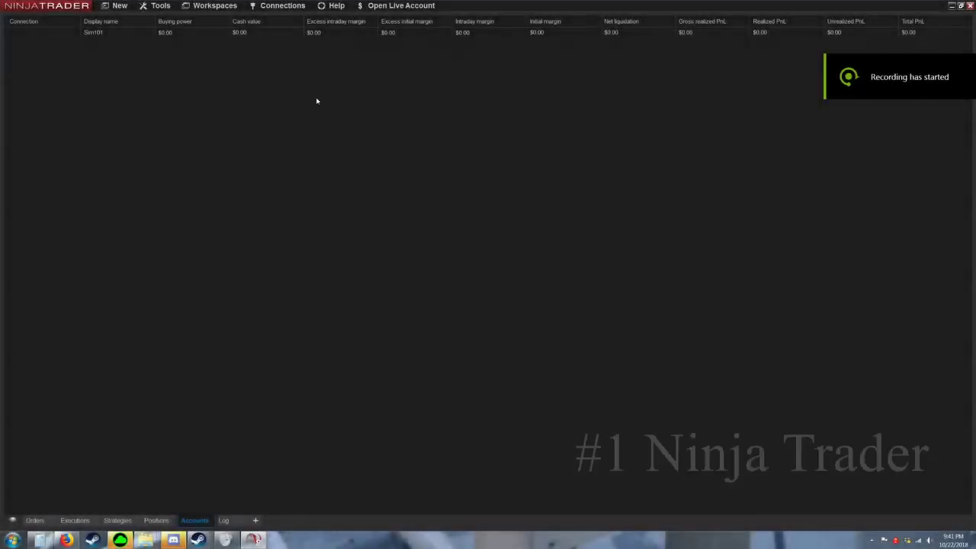
# Step: Connect to the Playback feed and open a new 1-minute USDCAD chart
pyautogui.click(288, 6)
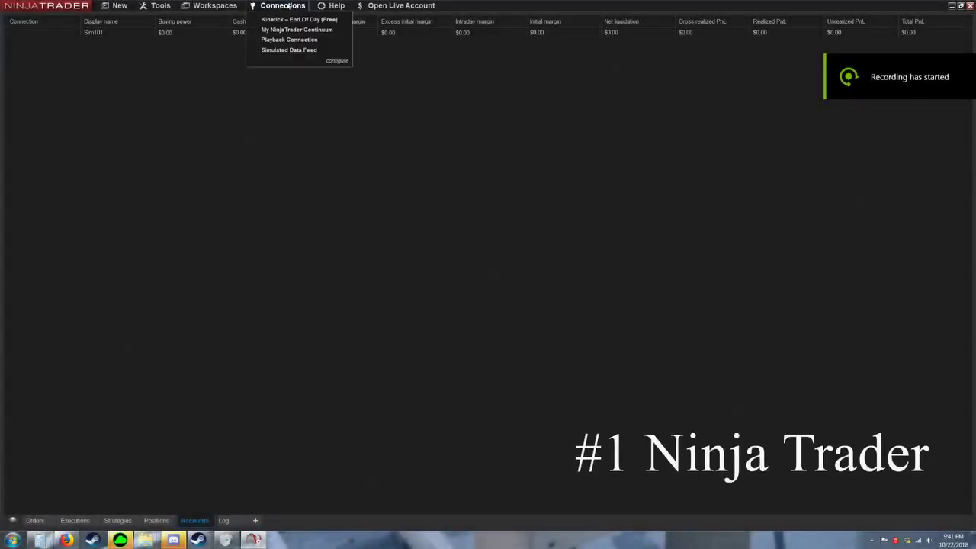
pyautogui.click(290, 43)
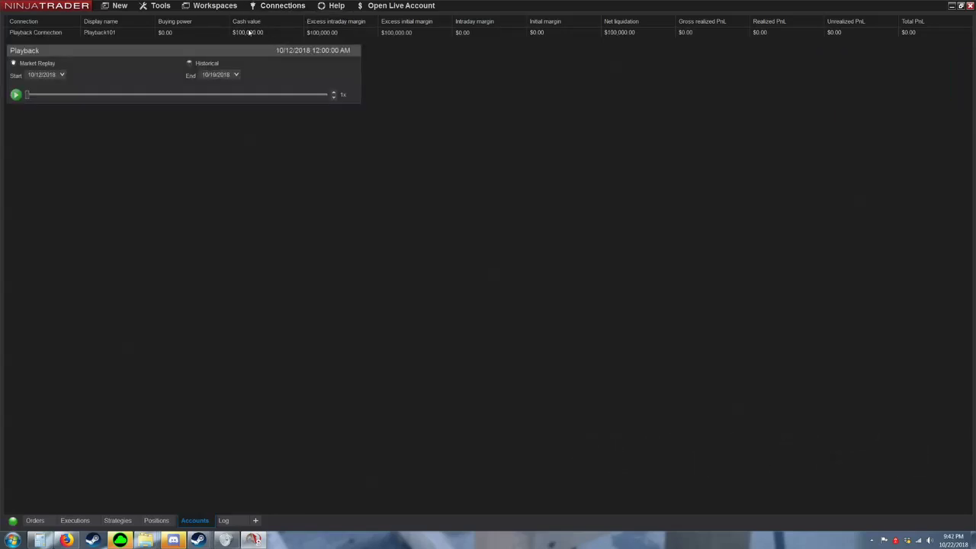
pyautogui.click(119, 6)
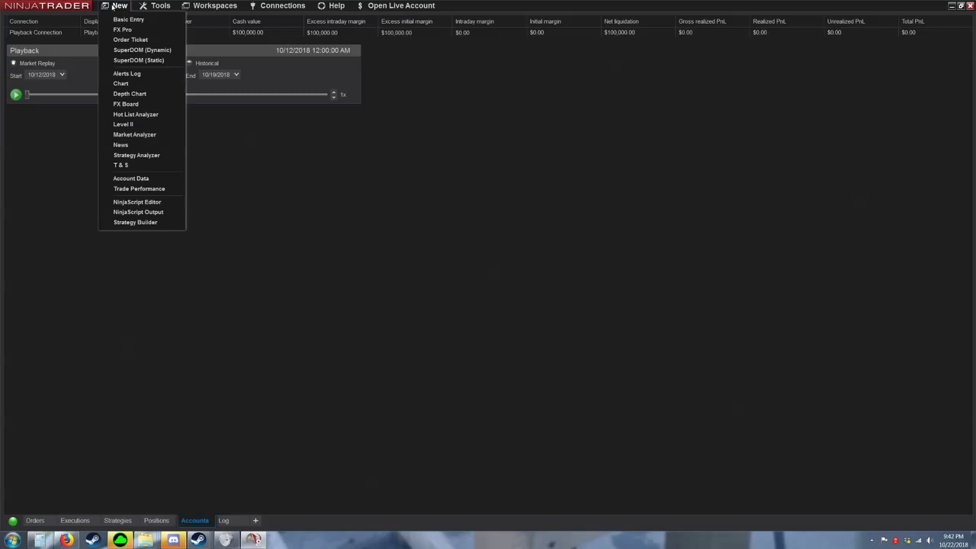
pyautogui.click(123, 84)
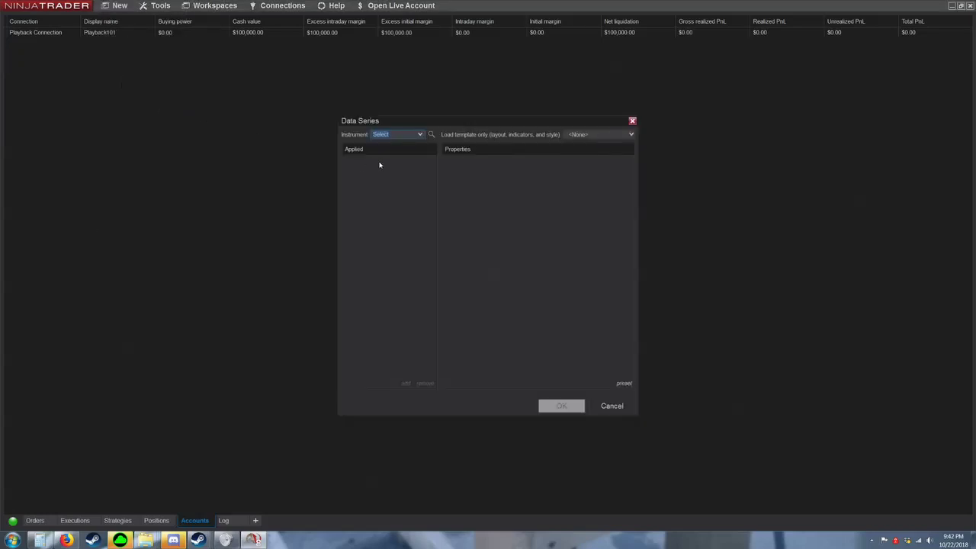
pyautogui.click(424, 135)
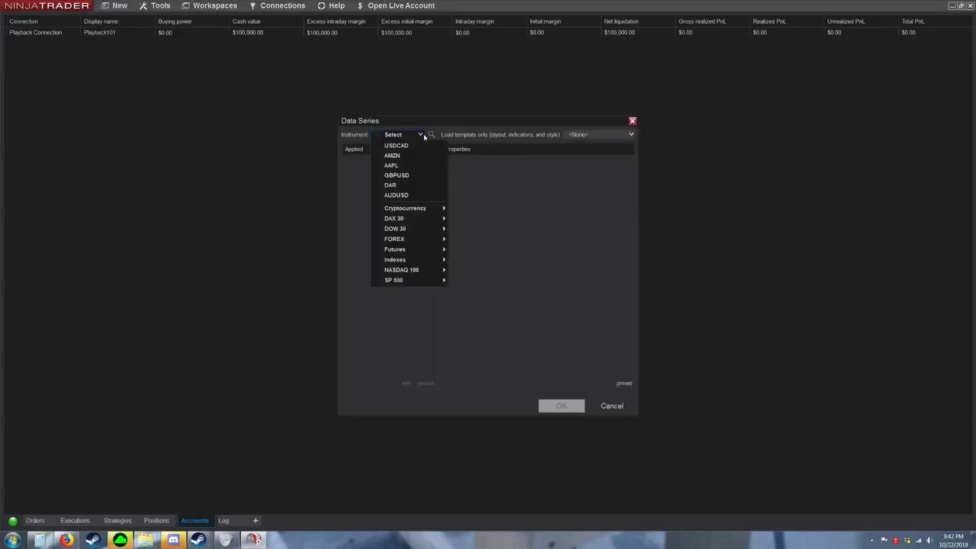
pyautogui.click(413, 146)
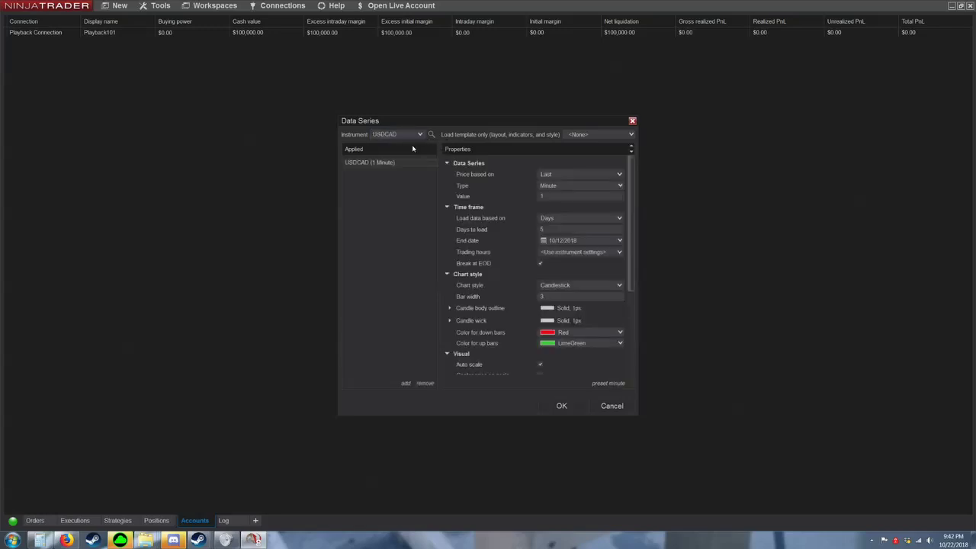
pyautogui.click(562, 406)
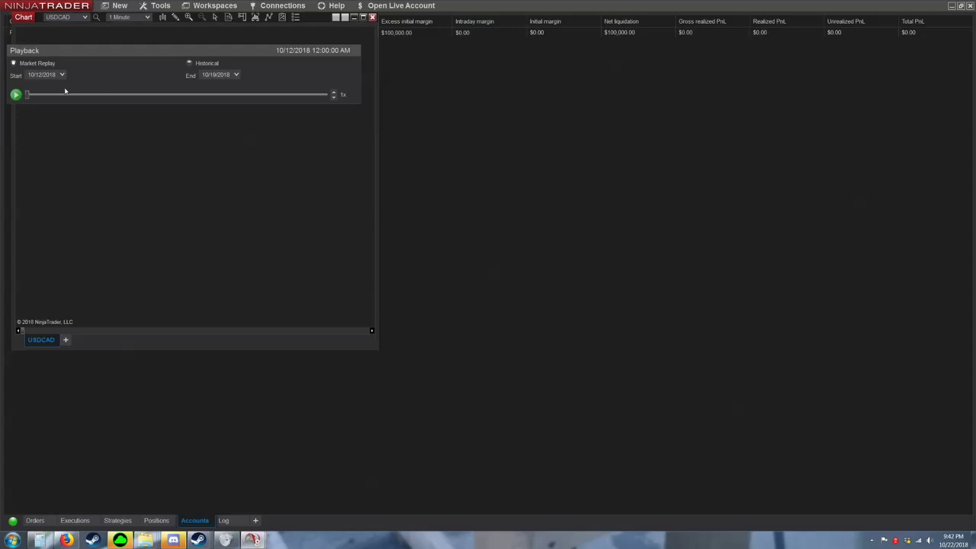
# Step: Start the replay, maximize the USDCAD chart, and apply the 8ema template
pyautogui.click(16, 95)
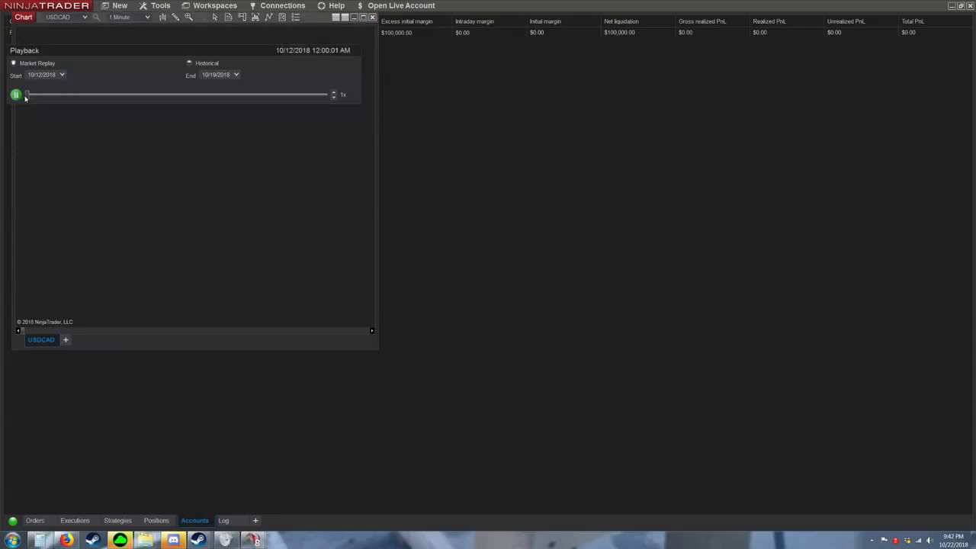
pyautogui.click(363, 17)
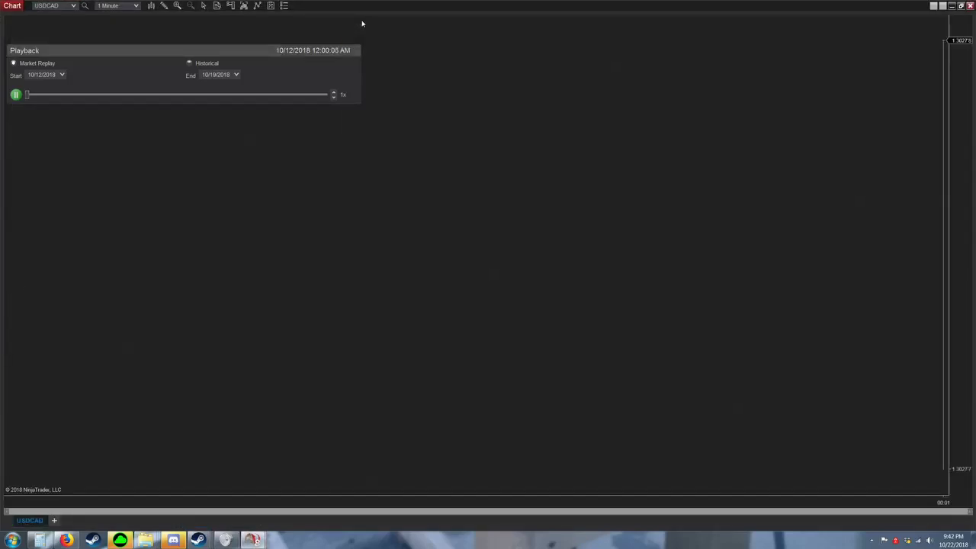
pyautogui.rightClick(501, 115)
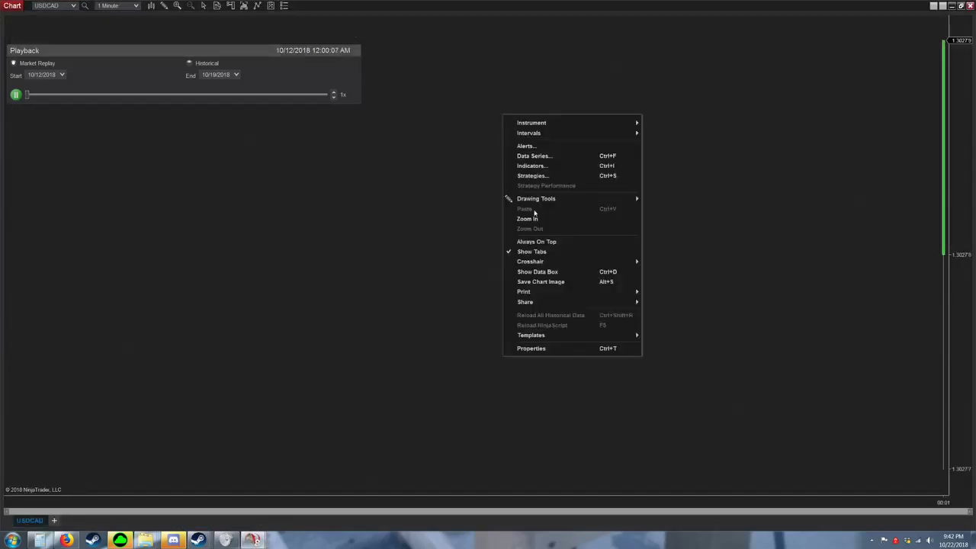
pyautogui.moveTo(534, 337)
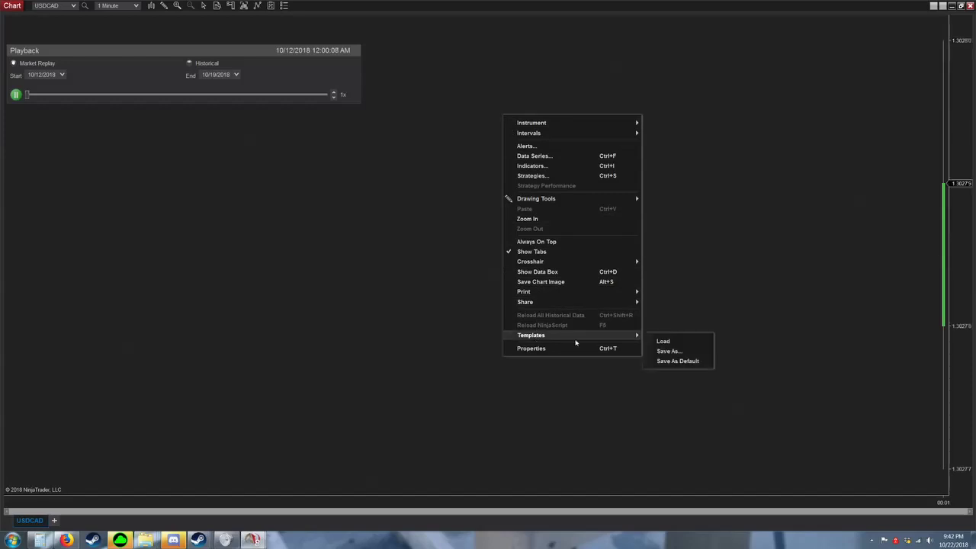
pyautogui.click(664, 342)
pyautogui.click(402, 203)
pyautogui.click(392, 211)
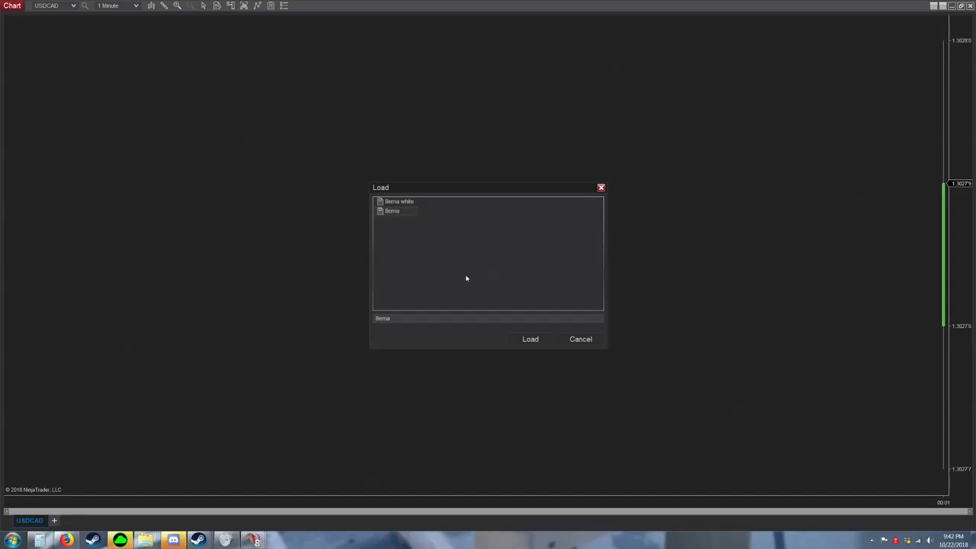
pyautogui.click(530, 340)
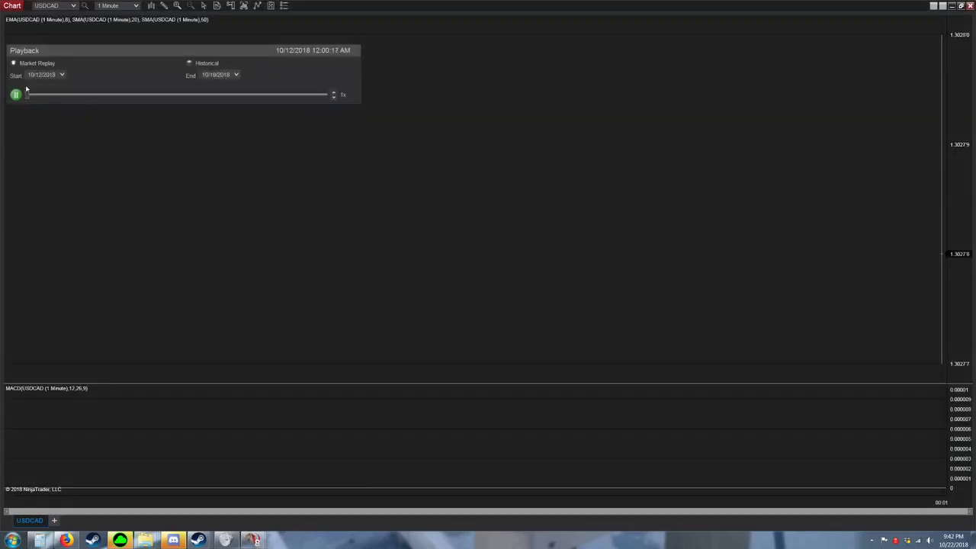
# Step: Jump the replay ahead to 9:48 AM and check the Strategies list
pyautogui.moveTo(27, 94); pyautogui.dragTo(42, 95)
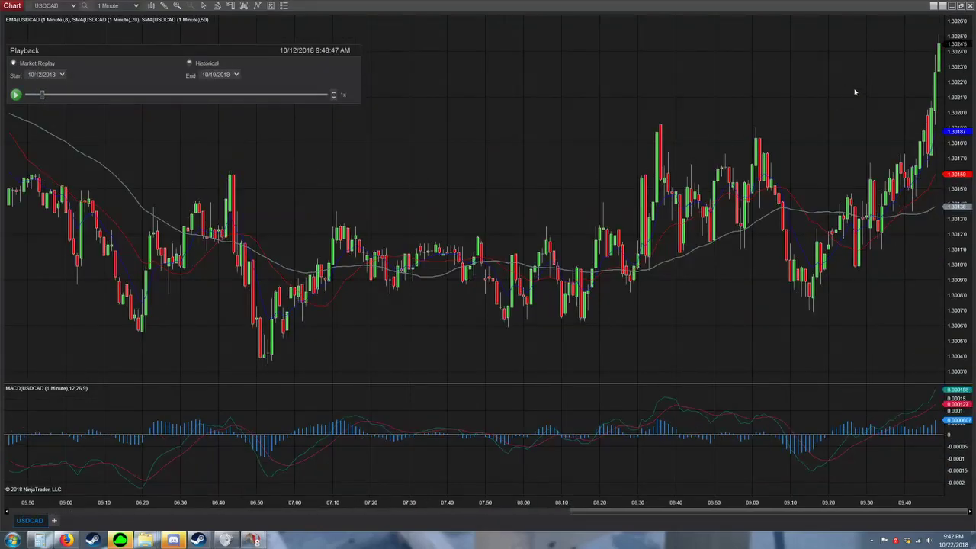
pyautogui.click(270, 6)
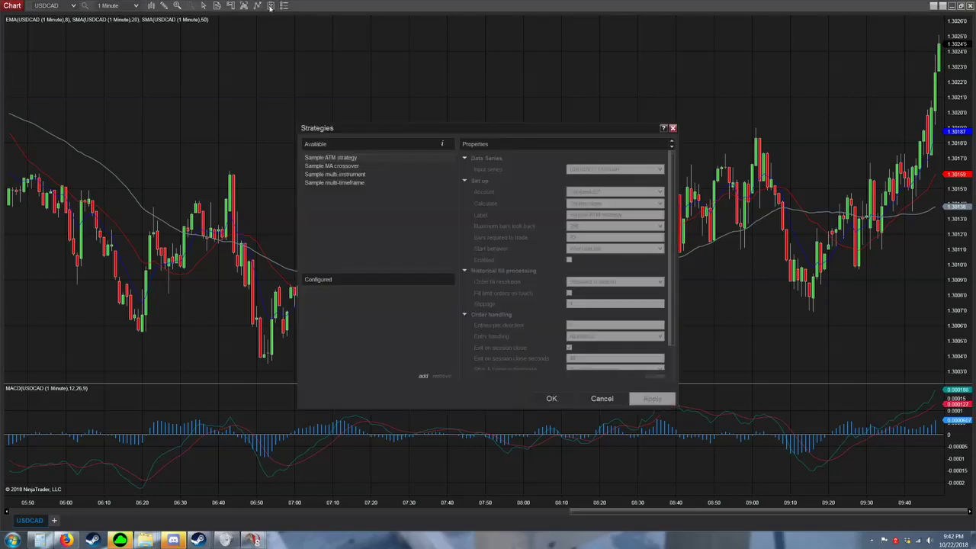
pyautogui.click(672, 128)
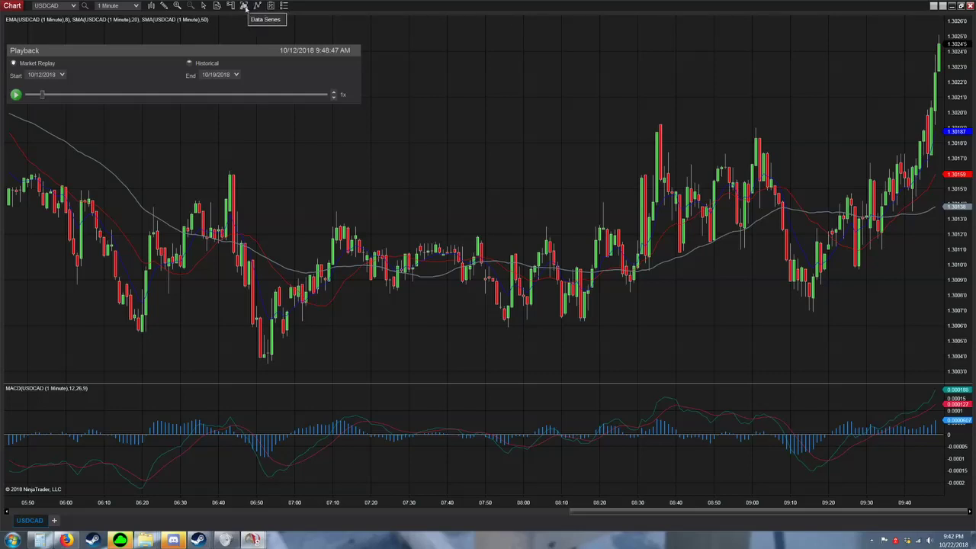
# Step: Show the Chart Trader panel and resume the replay at 20x speed
pyautogui.click(234, 6)
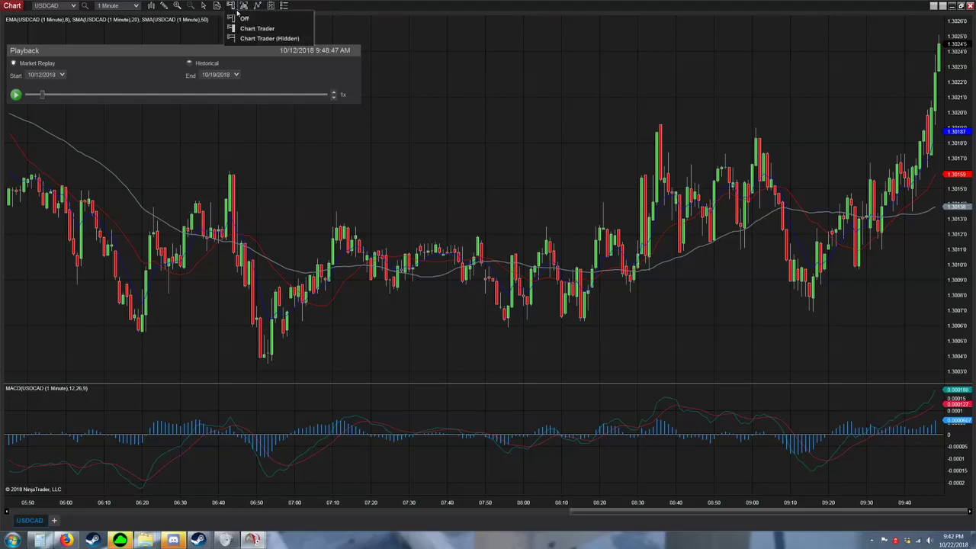
pyautogui.click(243, 28)
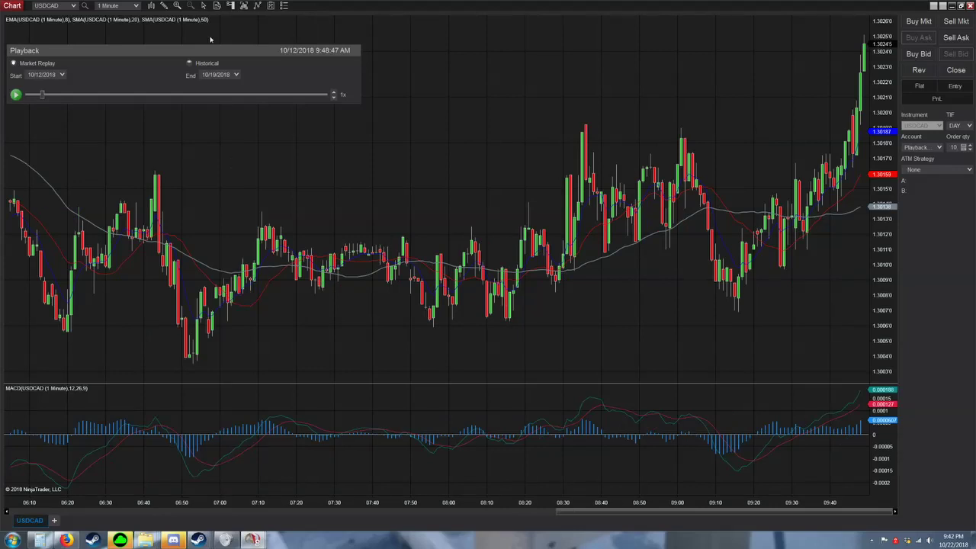
pyautogui.click(16, 95)
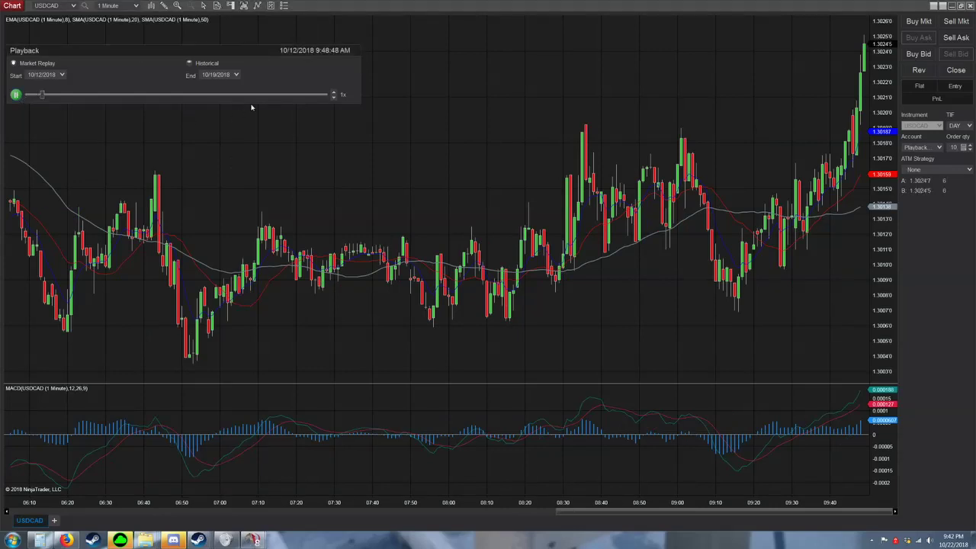
pyautogui.click(333, 95)
pyautogui.click(333, 94)
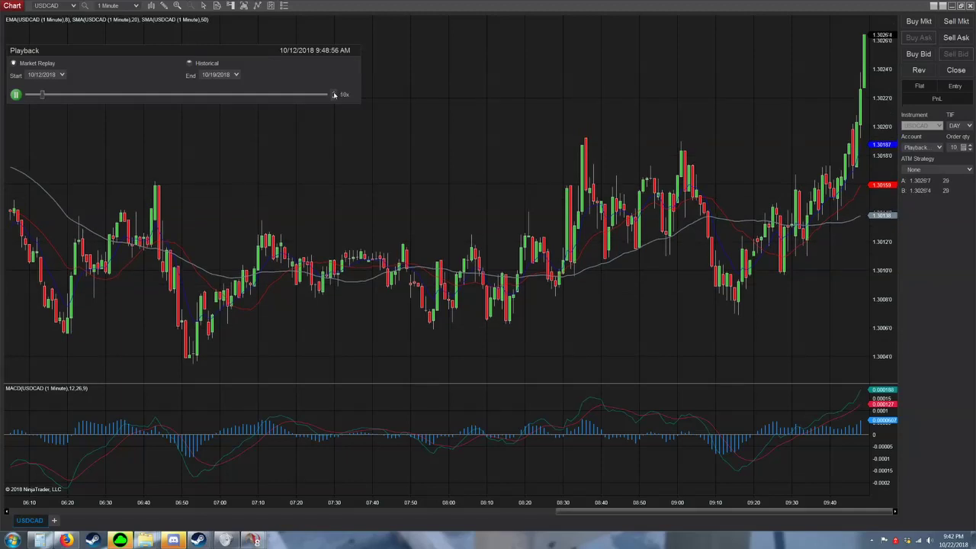
pyautogui.click(333, 94)
pyautogui.click(333, 95)
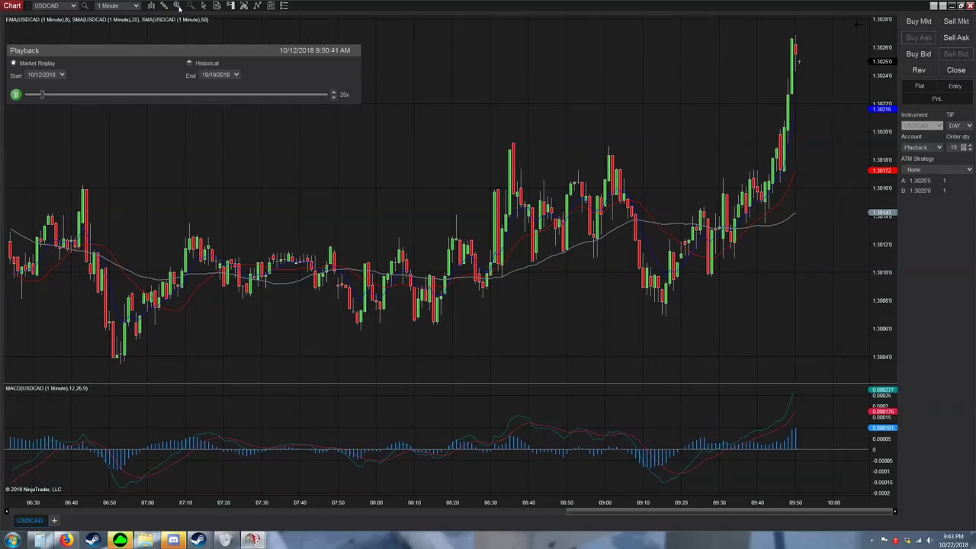
# Step: Zoom in on the 07:54–09:11 bars and pan to the latest candles
pyautogui.moveTo(442, 29); pyautogui.dragTo(648, 151)
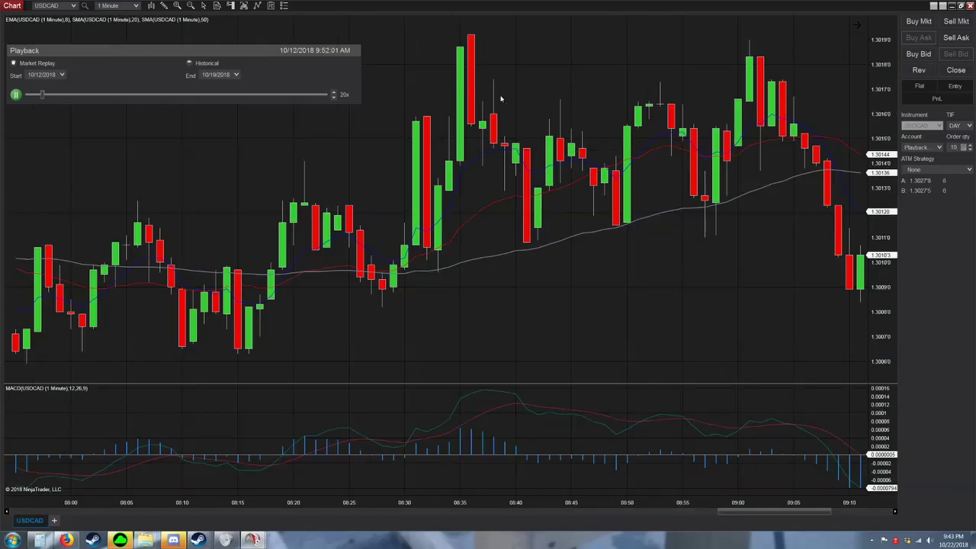
pyautogui.click(675, 155)
pyautogui.moveTo(698, 104); pyautogui.dragTo(211, 120)
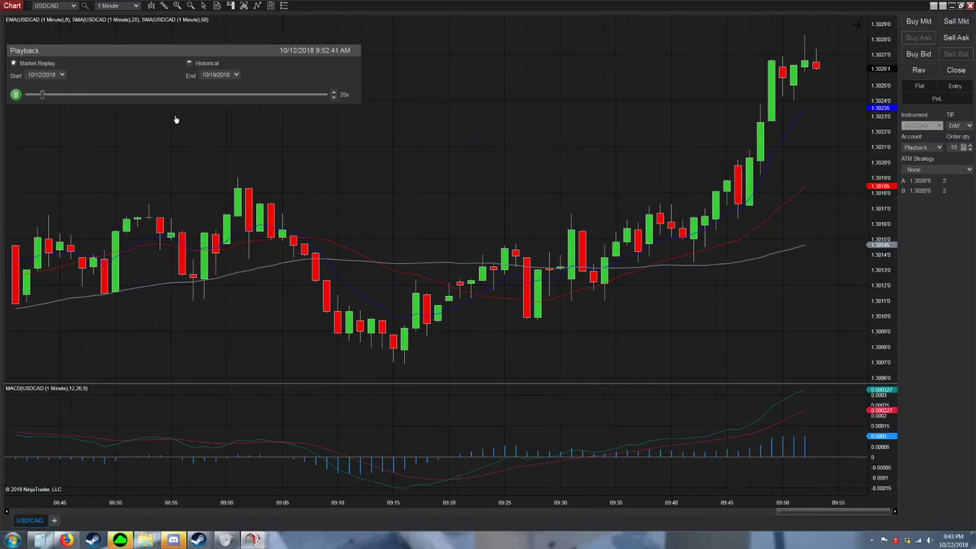